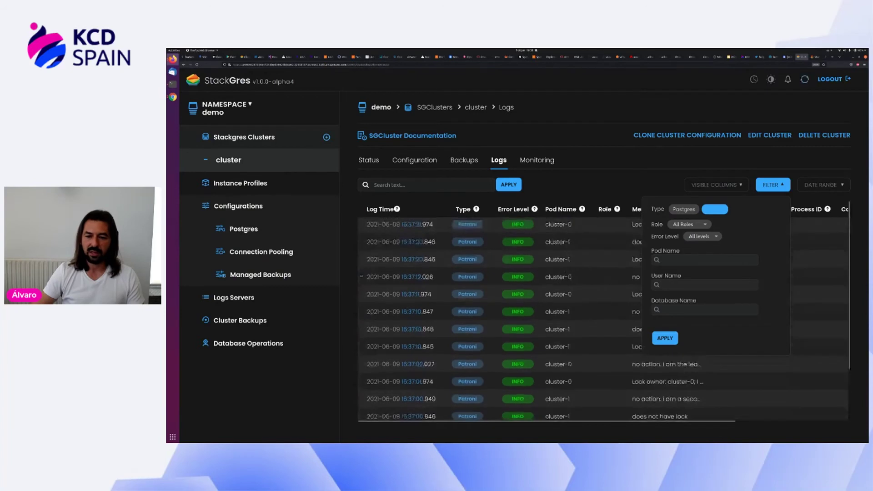
# Step: Open the details of the most recent Patroni log entry and examine its pod name
pyautogui.click(598, 246)
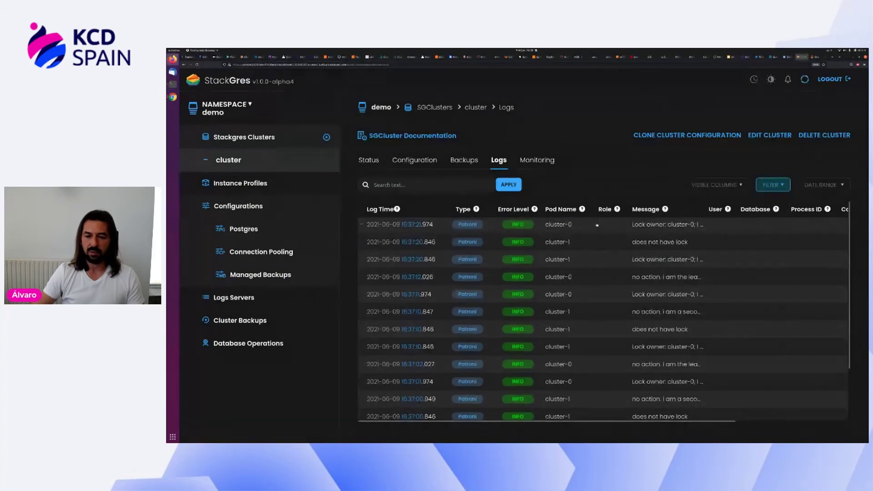
pyautogui.click(597, 225)
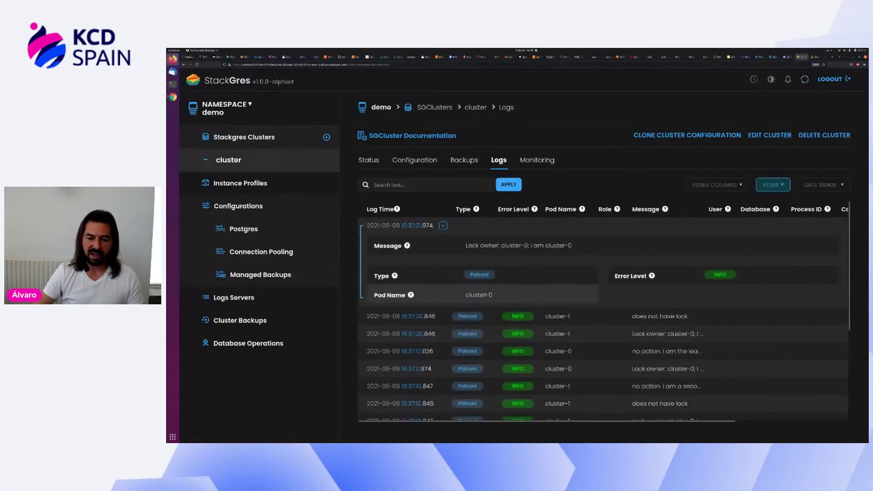
pyautogui.moveTo(465, 294); pyautogui.dragTo(493, 295)
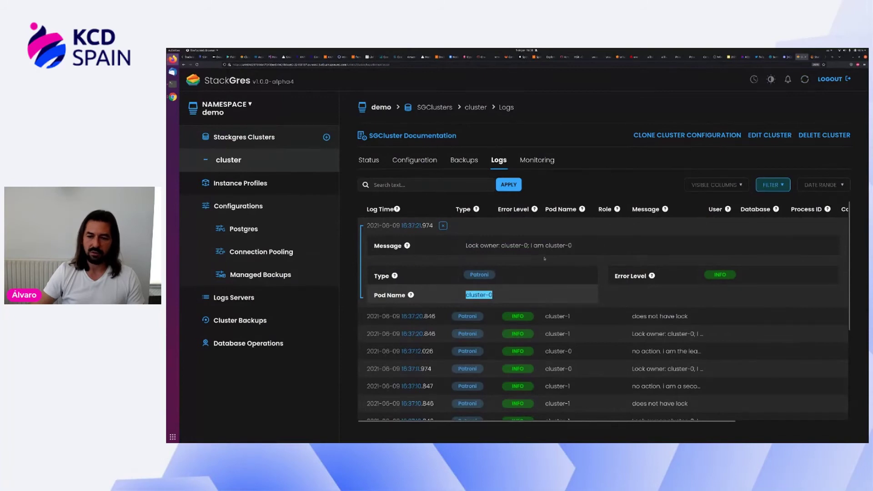
# Step: Filter the cluster logs by type Postgres and error level ERROR
pyautogui.click(773, 185)
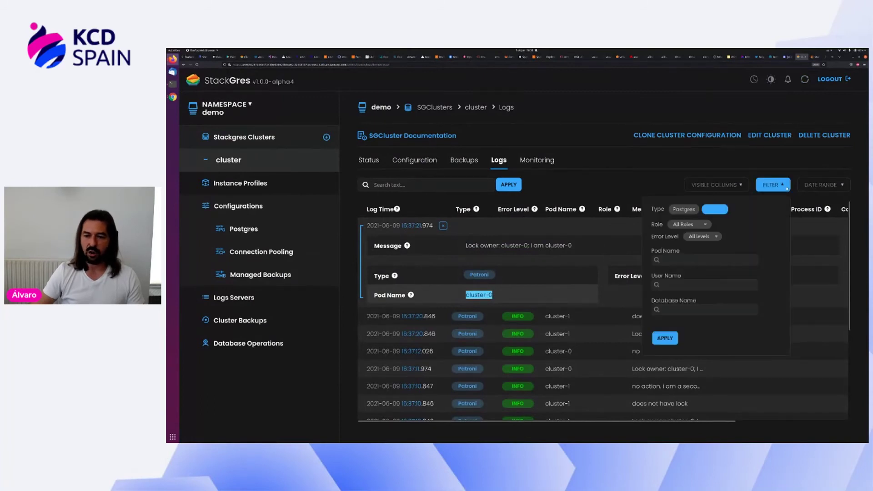
pyautogui.click(684, 209)
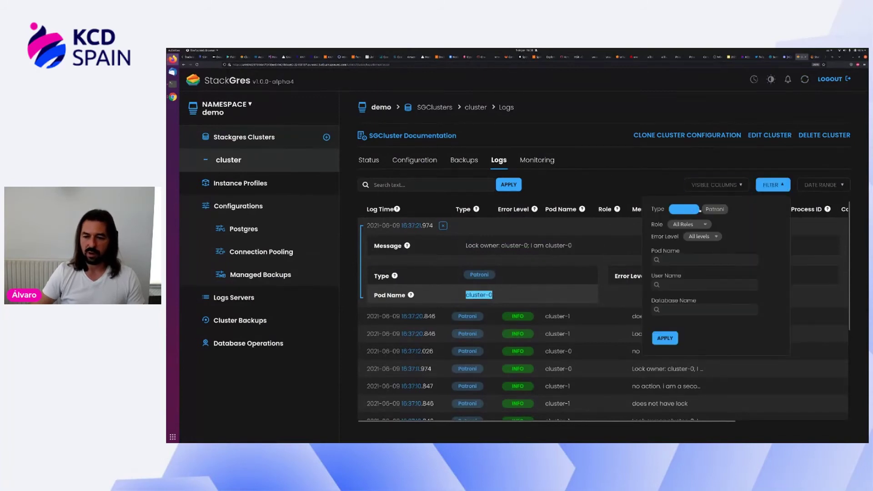
pyautogui.click(703, 237)
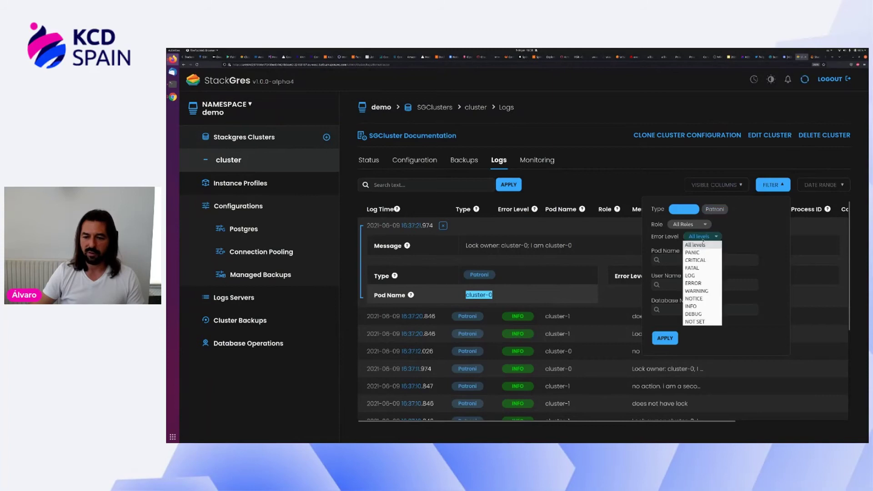
pyautogui.click(704, 281)
pyautogui.click(665, 337)
pyautogui.click(773, 186)
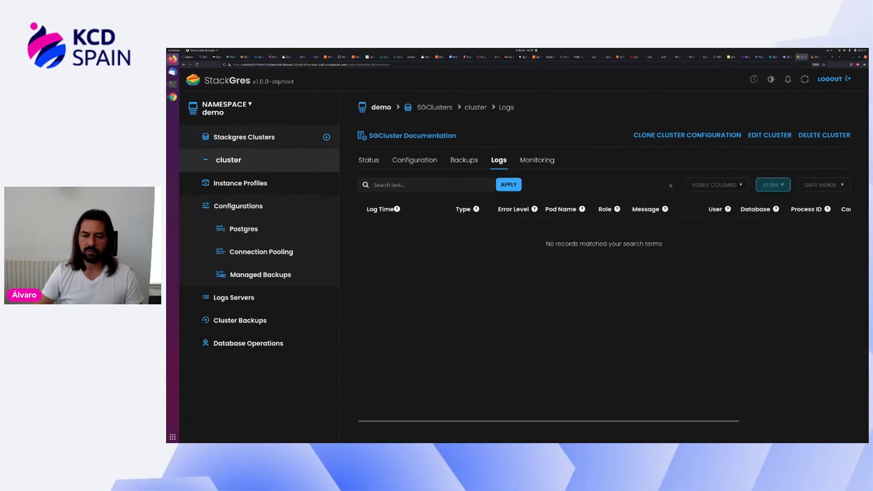
# Step: Set the log filter's error level to WARNING and examine the full message of the cluster-1 replica entry
pyautogui.click(774, 190)
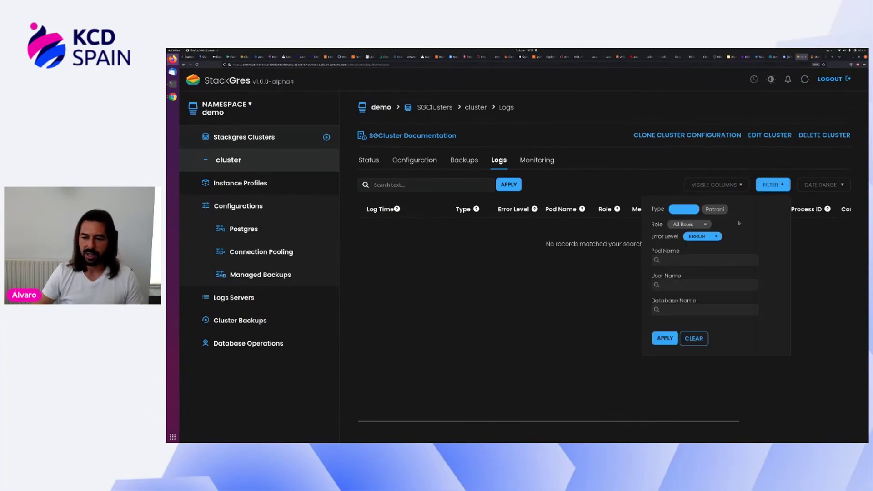
pyautogui.click(713, 237)
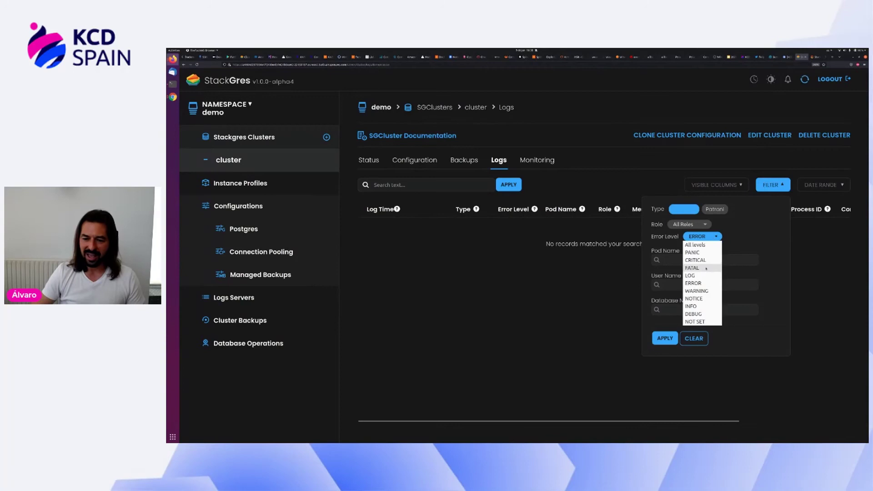
pyautogui.click(705, 291)
pyautogui.click(665, 339)
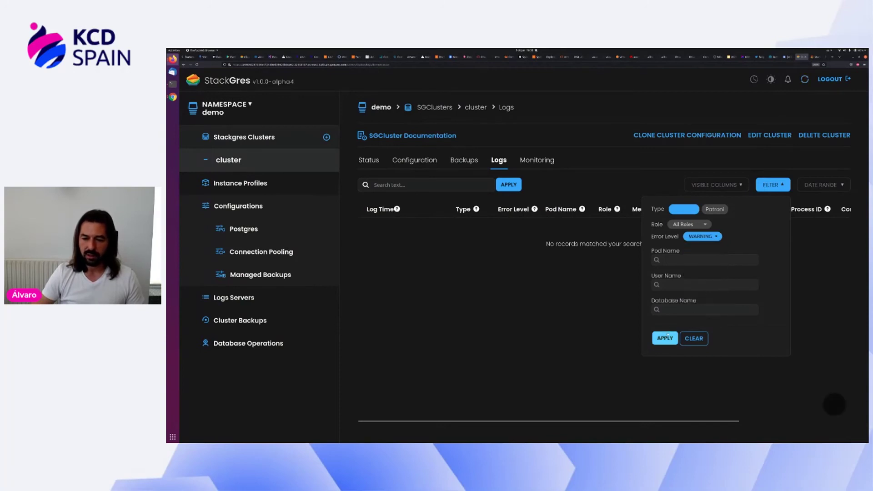
pyautogui.click(552, 269)
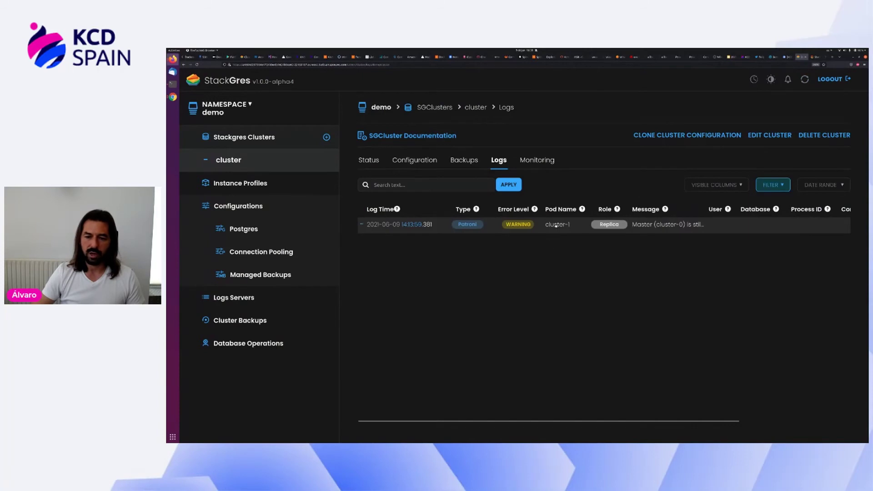
pyautogui.click(556, 226)
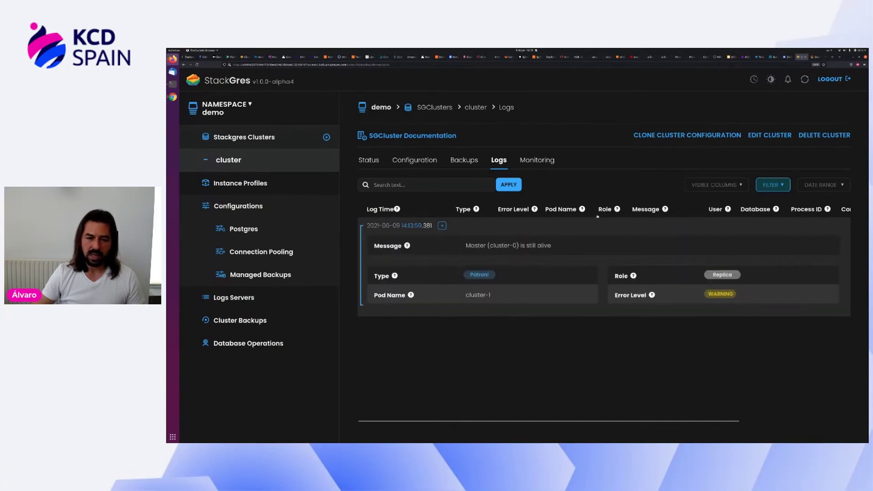
pyautogui.moveTo(529, 245); pyautogui.dragTo(551, 245)
# Step: Clear the log filters and show only logs of type Postgres at all error levels
pyautogui.click(774, 185)
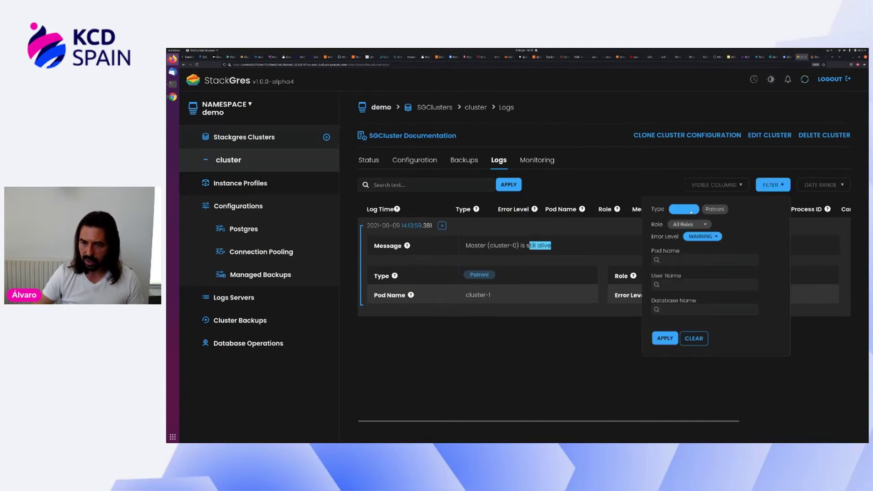
pyautogui.click(667, 337)
pyautogui.click(694, 338)
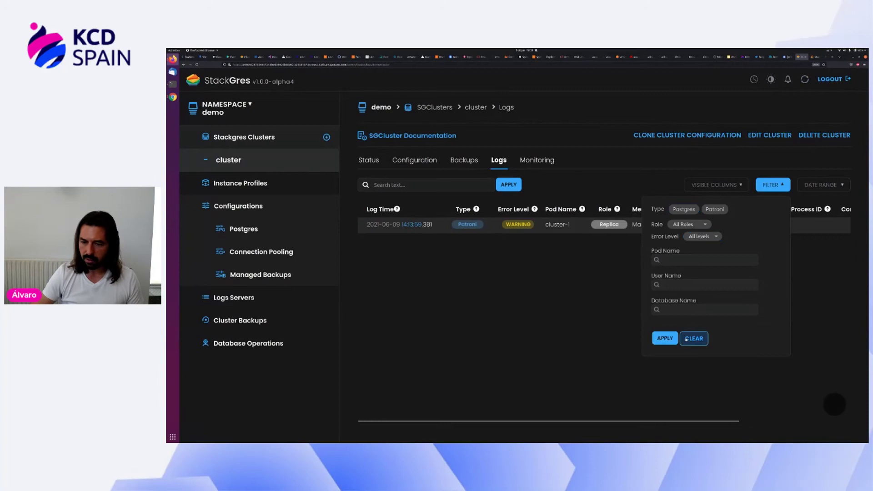
pyautogui.click(664, 339)
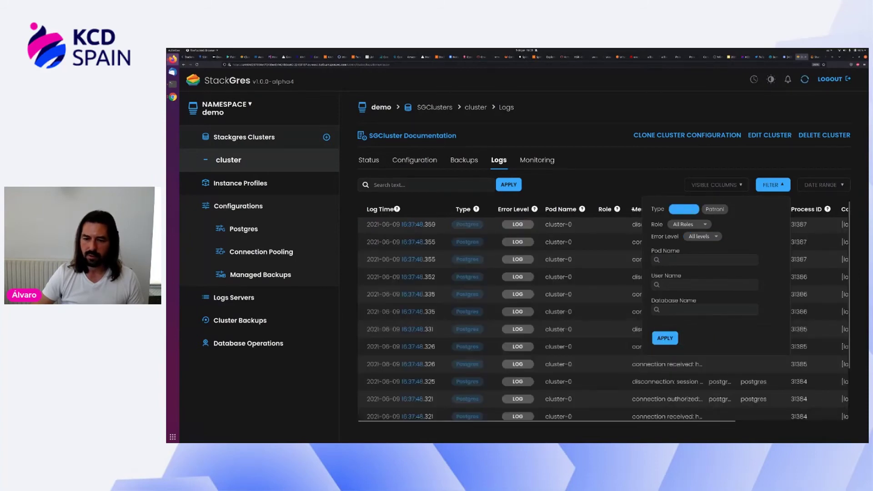
# Step: Restrict the Postgres logs to error level WARNING
pyautogui.click(702, 236)
pyautogui.click(689, 324)
pyautogui.click(665, 338)
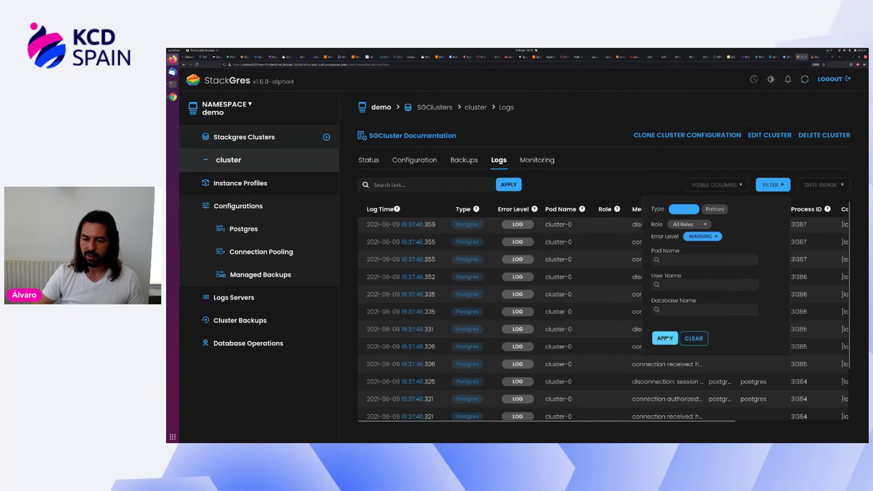
# Step: Change the error level filter to ERROR for the Postgres logs and close the filter options
pyautogui.click(702, 237)
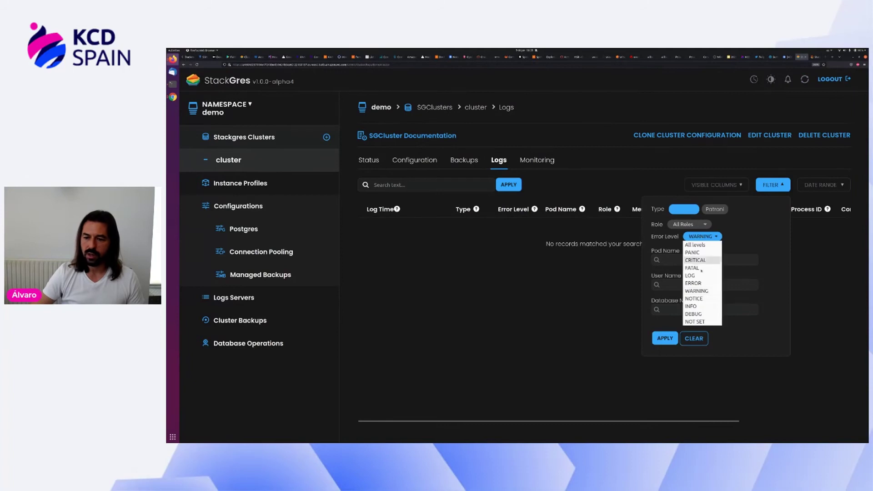
pyautogui.click(696, 285)
pyautogui.click(676, 339)
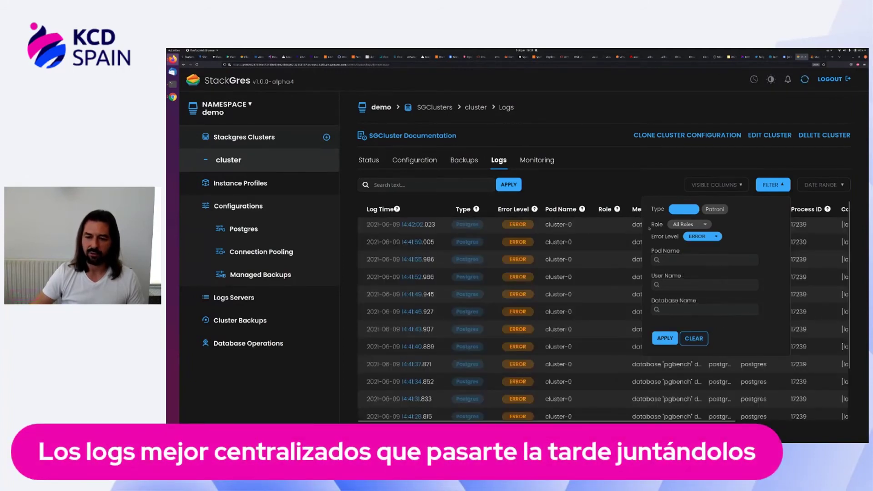
pyautogui.click(634, 224)
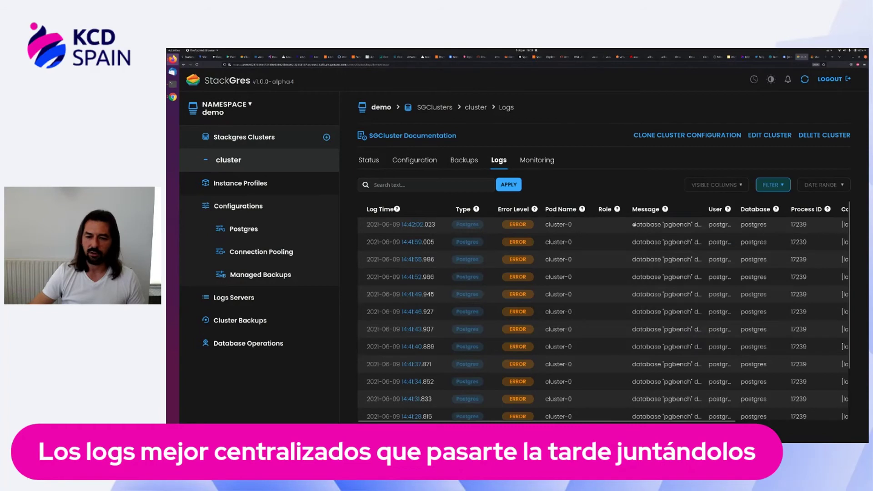
# Step: Open the second Postgres error entry and examine its message, session and query details, along with the remaining errors in the list
pyautogui.click(588, 240)
pyautogui.scroll(-2, 595, 269)
pyautogui.scroll(-2, 601, 279)
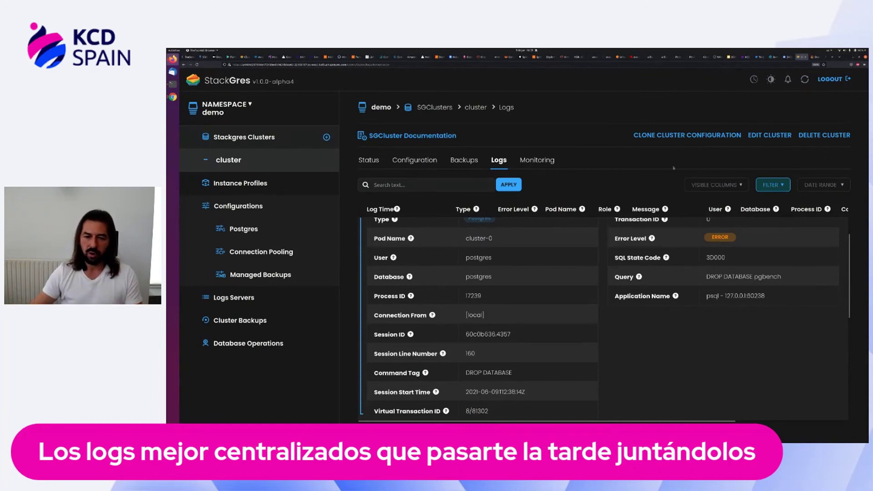
pyautogui.scroll(4, 418, 237)
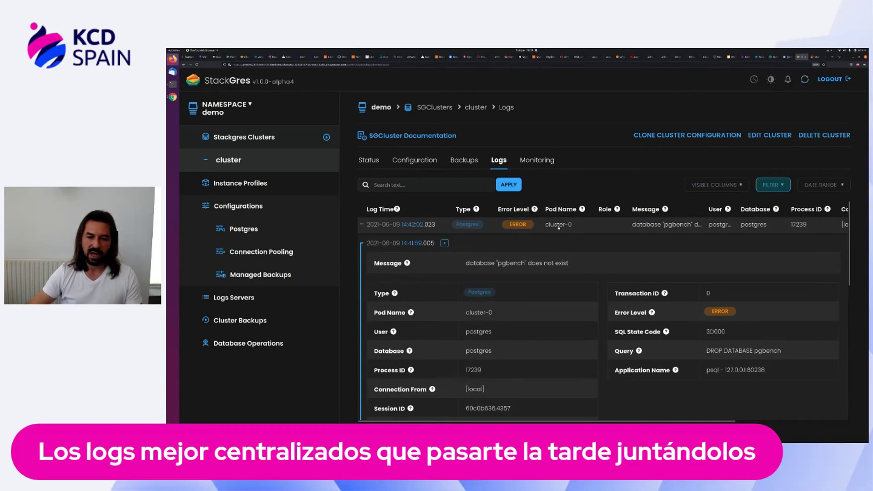
pyautogui.scroll(-10, 560, 227)
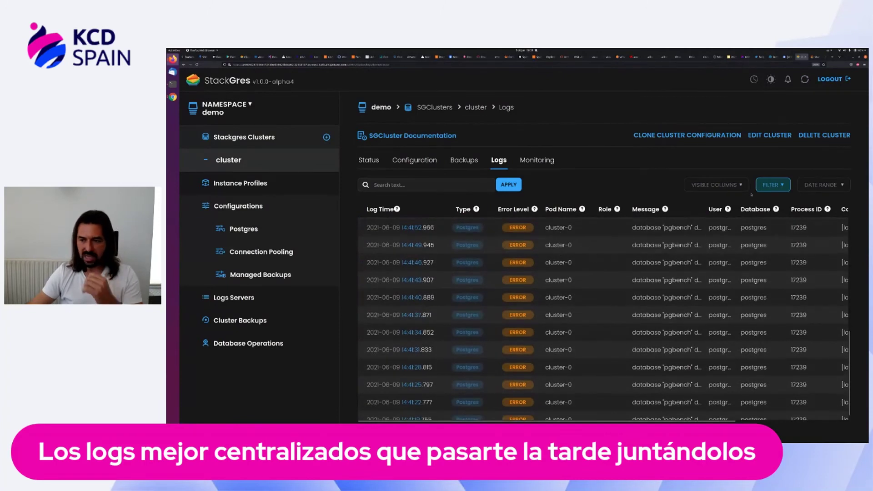
pyautogui.click(783, 186)
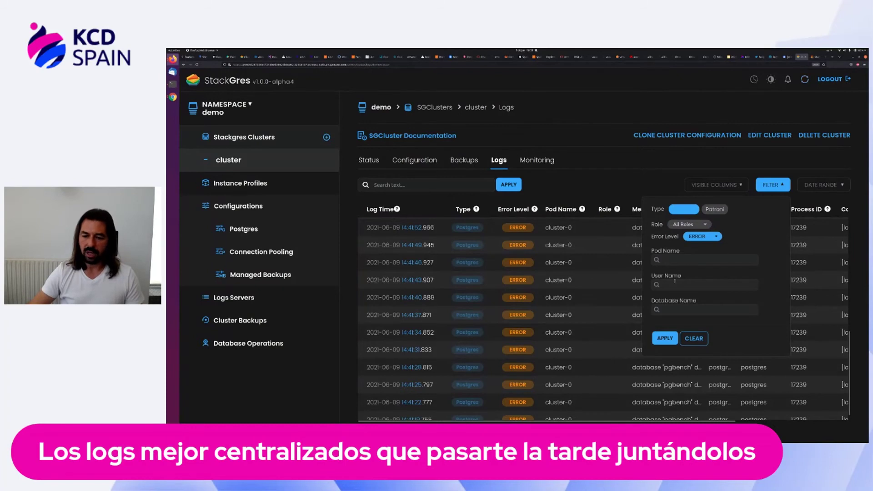
pyautogui.click(636, 178)
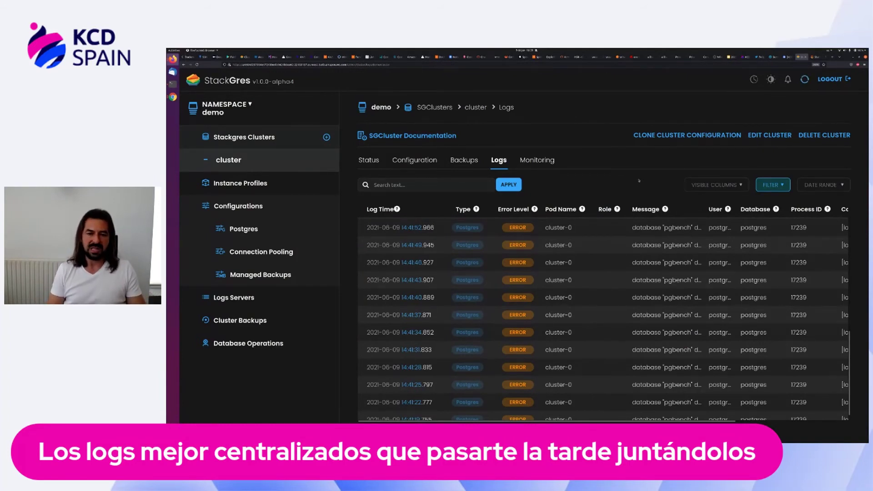
# Step: Switch to the terminal and rerun the earlier kubectl command that copies the distributedlogs secret's decoded superuser password in namespace demo to the clipboard
pyautogui.hotkey('alt', 'Tab')
pyautogui.hotkey('alt', 'Tab')
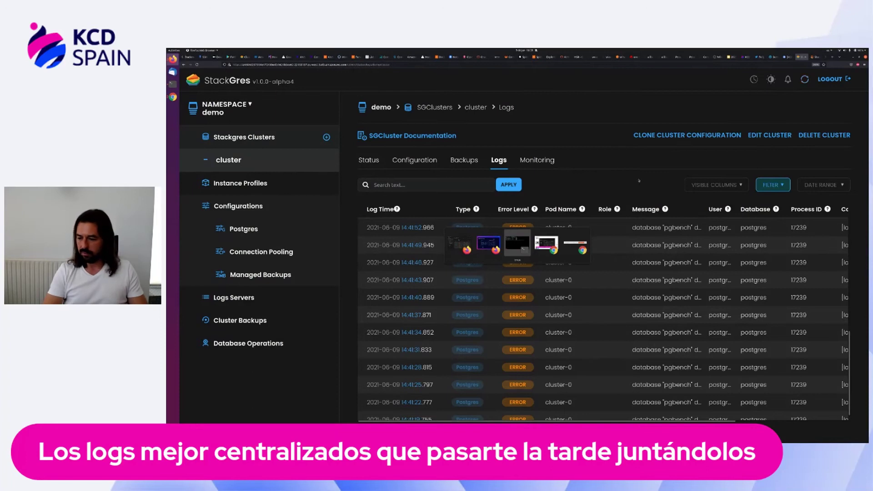
pyautogui.hotkey('ctrl', 'l')
pyautogui.hotkey('ctrl', 'r')
pyautogui.write('get se')
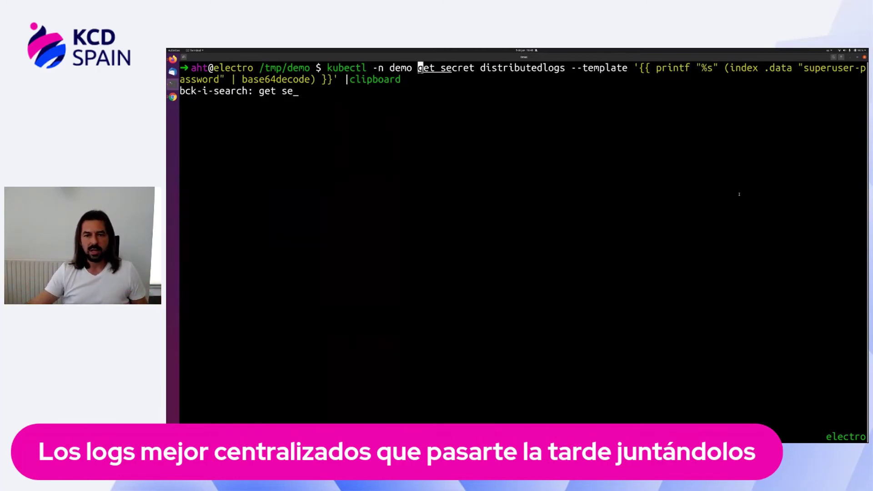
pyautogui.press('Return')
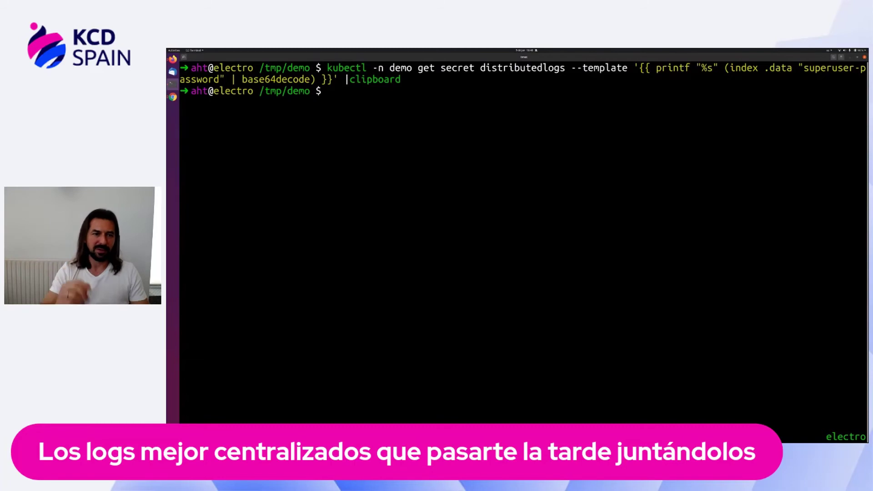
# Step: Rerun the kubectl command that starts a temporary psql pod connected to distributedlogs.demo.svc.cluster.local as postgres, and supply the superuser password
pyautogui.hotkey('ctrl', 'r')
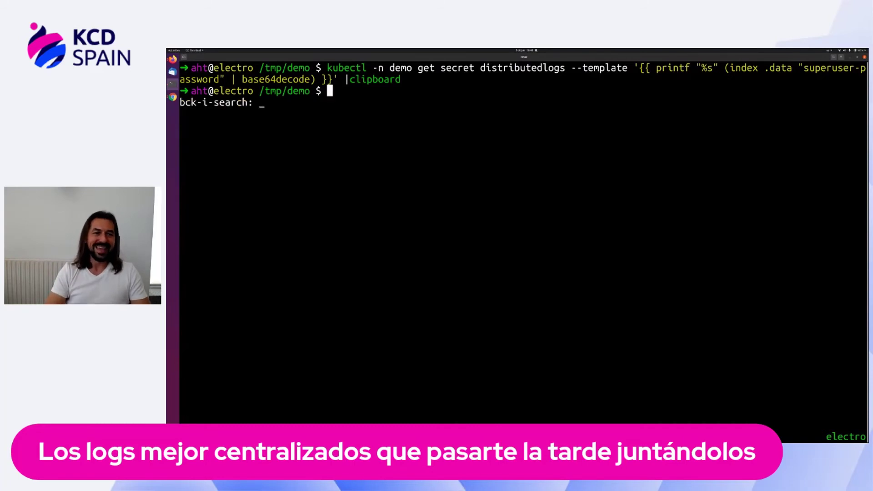
pyautogui.write('psql')
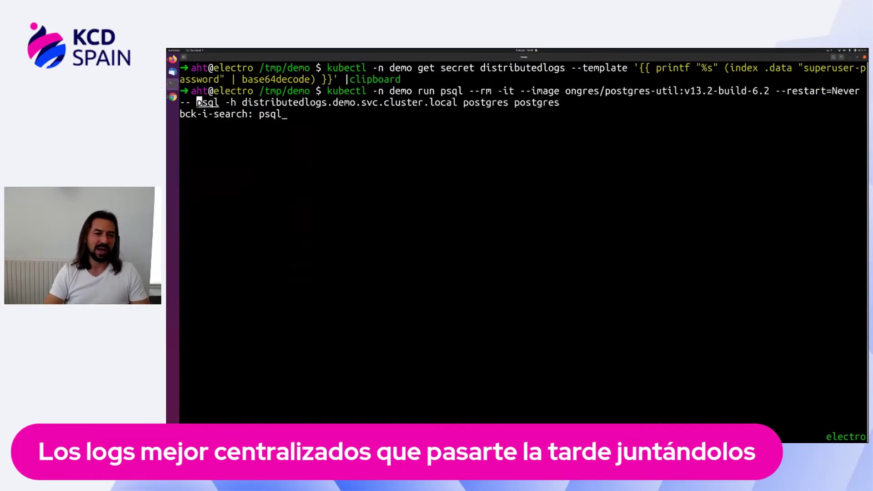
pyautogui.press('Return')
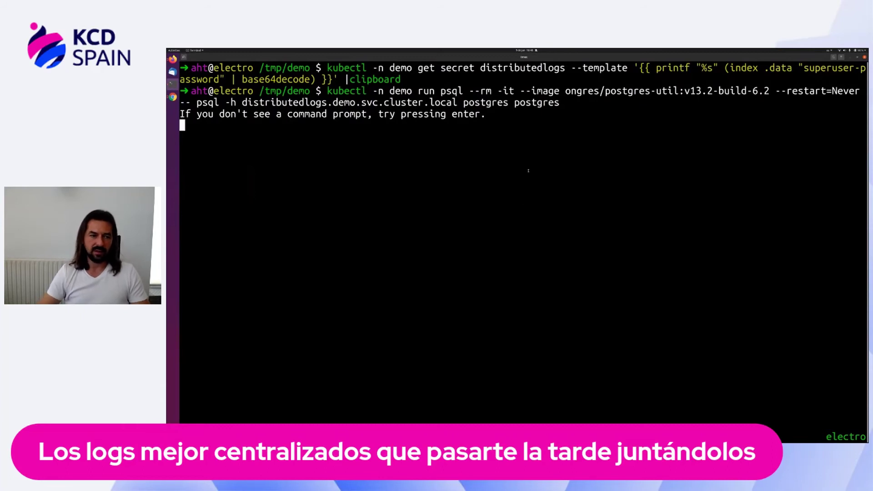
pyautogui.press('Return')
# Step: List the databases on the logs server with \l and connect to the demo_cluster database
pyautogui.write('\\l')
pyautogui.press('Return')
pyautogui.write('\\')
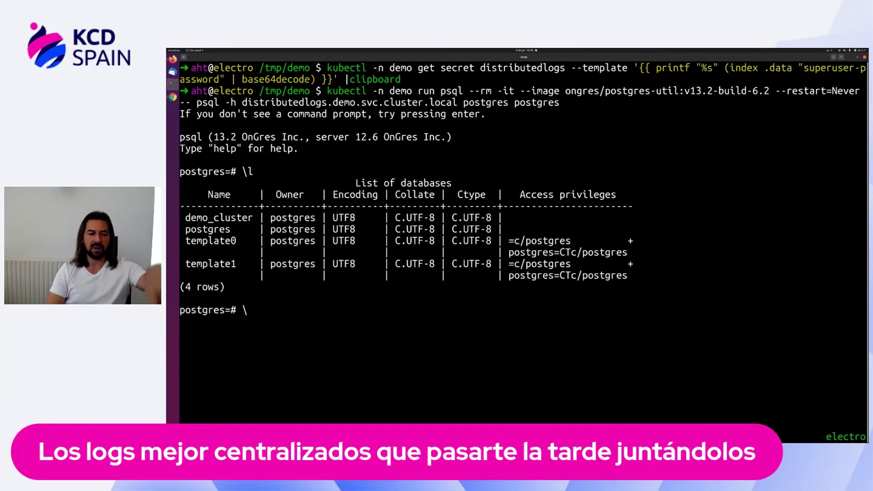
pyautogui.write('c de')
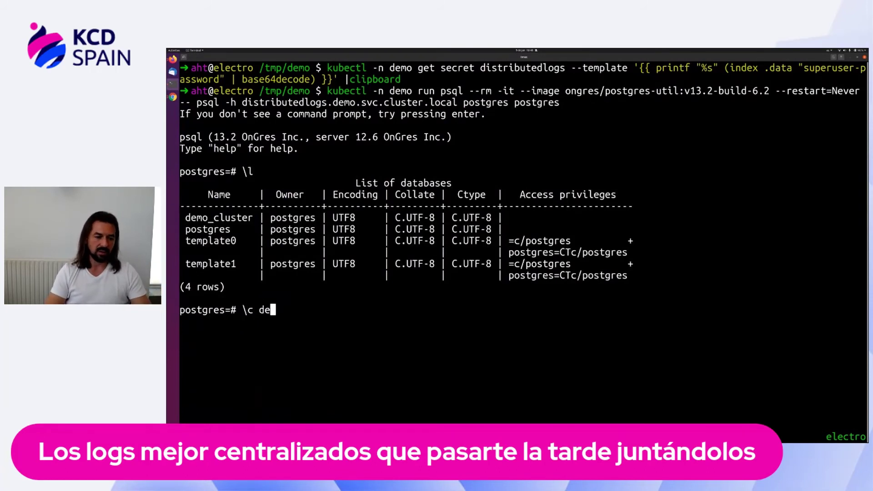
pyautogui.write('mo_clsuster')
pyautogui.press('BackSpace')
pyautogui.press('BackSpace')
pyautogui.press('BackSpace')
pyautogui.press('BackSpace')
pyautogui.press('BackSpace')
pyautogui.press('BackSpace')
pyautogui.press('BackSpace')
pyautogui.press('BackSpace')
pyautogui.write('cl')
pyautogui.press('Tab')
pyautogui.press('Return')
# Step: Clear the terminal and list the tables of the demo_cluster database with \dt
pyautogui.hotkey('ctrl', 'l')
pyautogui.write('\\')
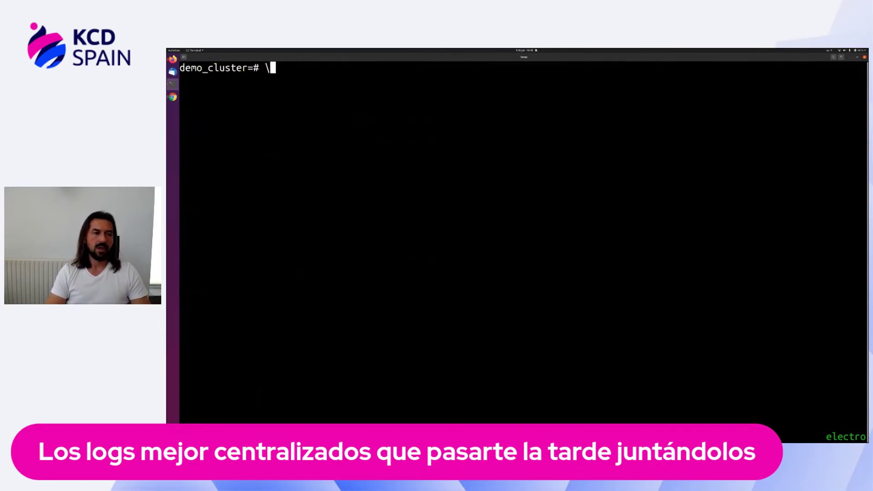
pyautogui.write('dft')
pyautogui.press('Return')
pyautogui.press('Up')
pyautogui.press('BackSpace')
pyautogui.press('BackSpace')
pyautogui.write('t')
pyautogui.hotkey('ctrl', 'l')
pyautogui.press('Return')
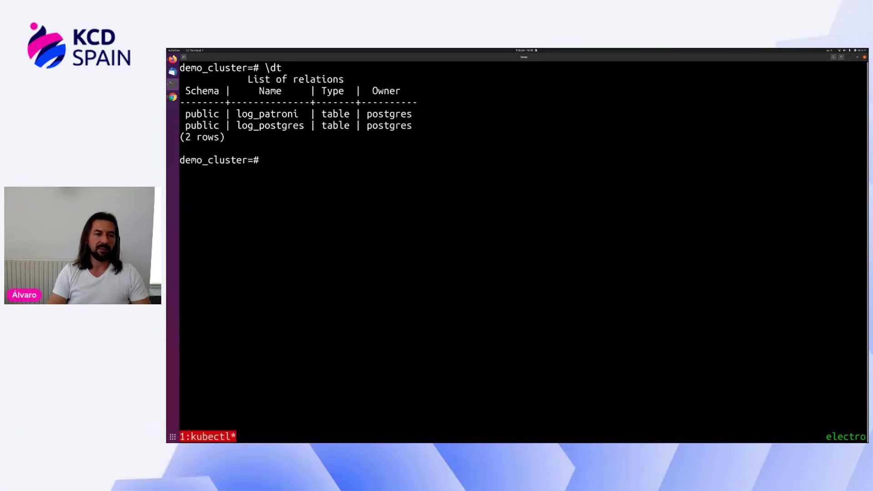
# Step: Describe the log_postgres table with \d, page through its definition, and list the database's installed extensions with \dx
pyautogui.write('\\')
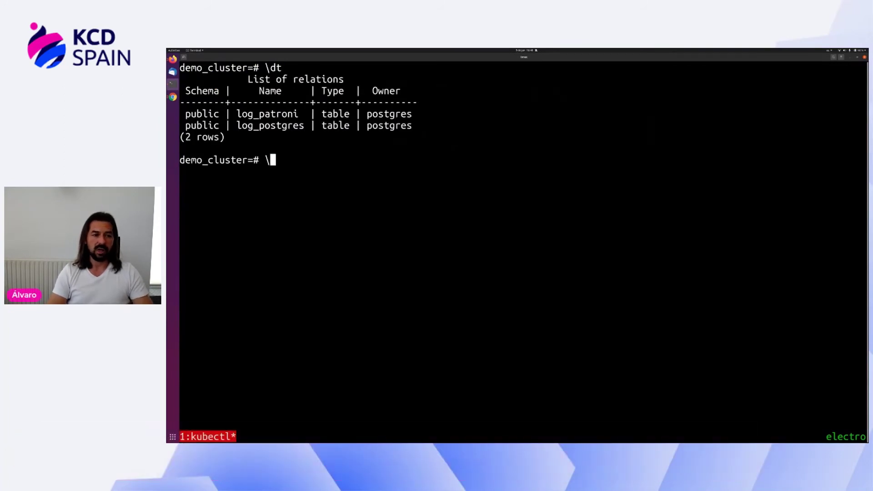
pyautogui.write('d log_postgres')
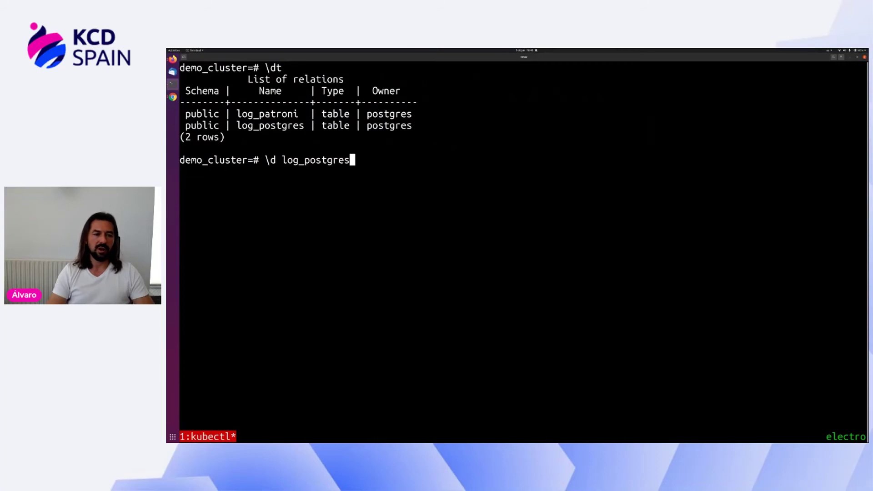
pyautogui.press('Return')
pyautogui.press('space')
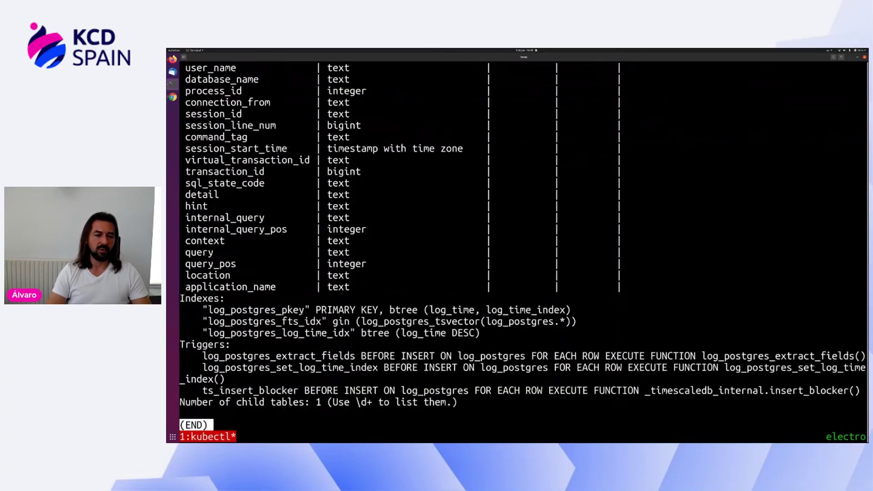
pyautogui.press('b')
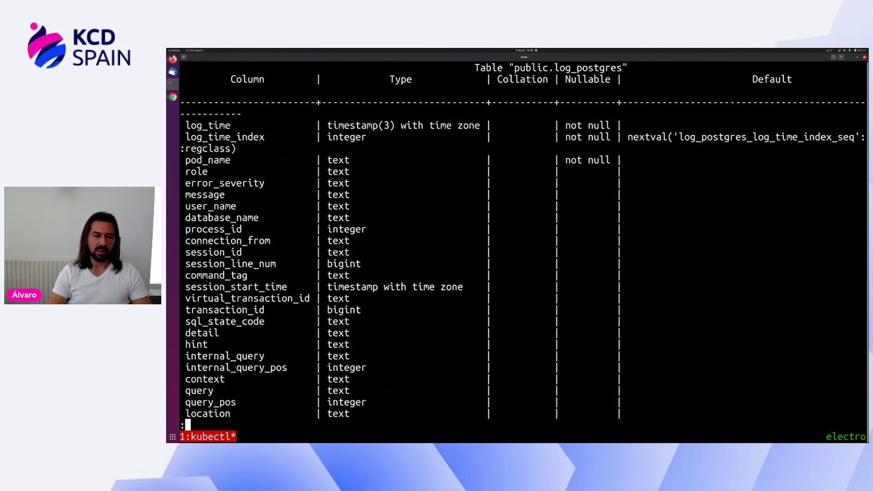
pyautogui.write('q\\dx')
pyautogui.press('Return')
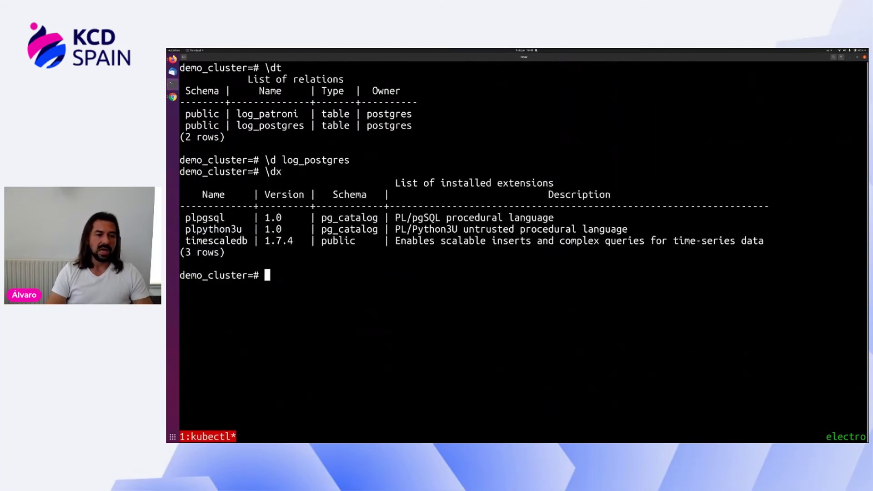
# Step: Clear the terminal and output all rows of the log table with "table log_postgres;"
pyautogui.hotkey('ctrl', 'l')
pyautogui.write('table log_po')
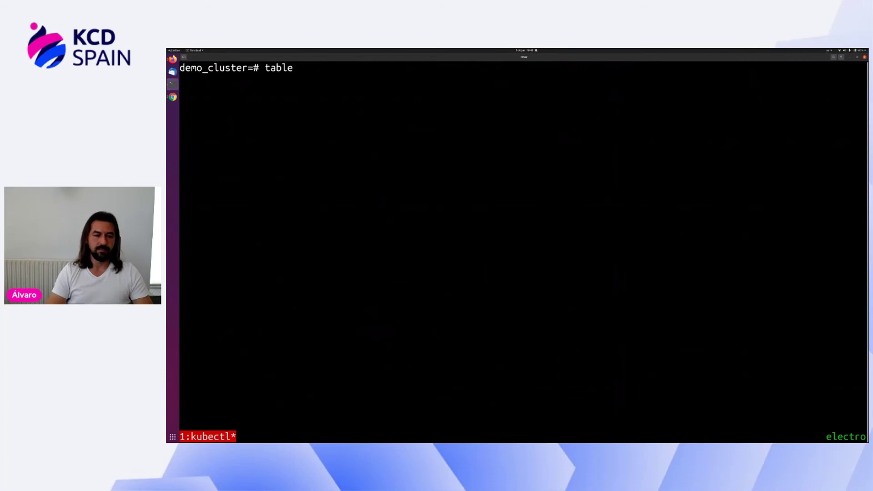
pyautogui.write('stgres;')
pyautogui.press('Return')
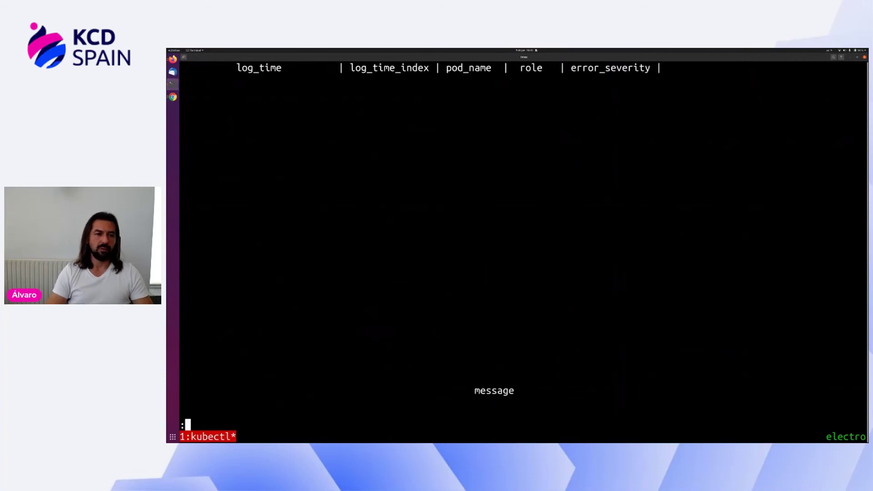
# Step: Toggle expanded display with \x, rerun "table log_postgres;" and page through the first log records before quitting the output
pyautogui.write('q\\x')
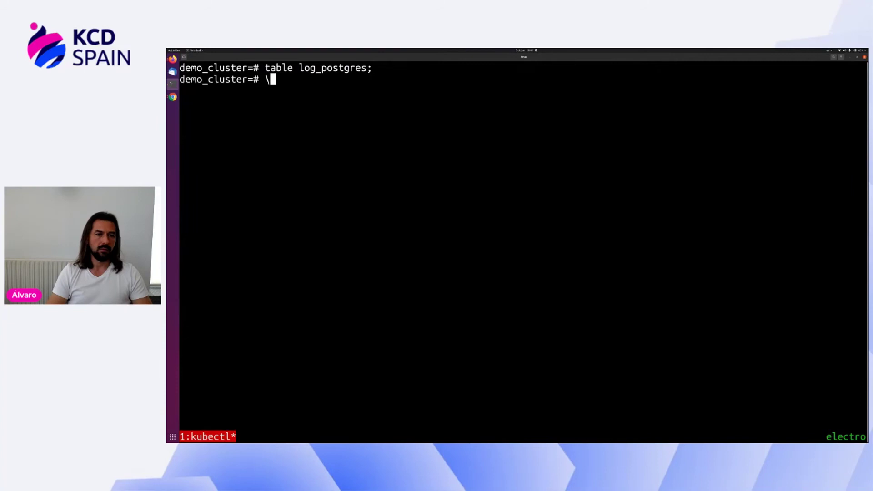
pyautogui.press('Return')
pyautogui.press('Up')
pyautogui.press('Up')
pyautogui.press('Return')
pyautogui.press('space')
pyautogui.press('space')
pyautogui.press('Down')
pyautogui.press('Down')
pyautogui.press('Down')
pyautogui.press('Down')
pyautogui.press('Down')
pyautogui.press('Down')
pyautogui.press('Down')
pyautogui.press('Down')
pyautogui.press('Down')
pyautogui.press('Down')
pyautogui.press('Down')
pyautogui.press('Down')
pyautogui.press('Down')
pyautogui.press('Down')
pyautogui.press('Down')
pyautogui.press('Down')
pyautogui.press('Down')
pyautogui.press('Down')
pyautogui.press('Down')
pyautogui.press('Down')
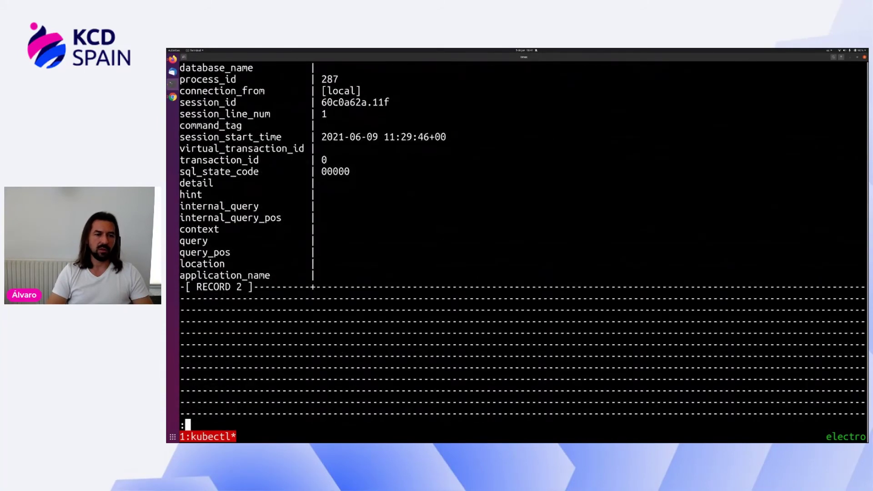
pyautogui.press('q')
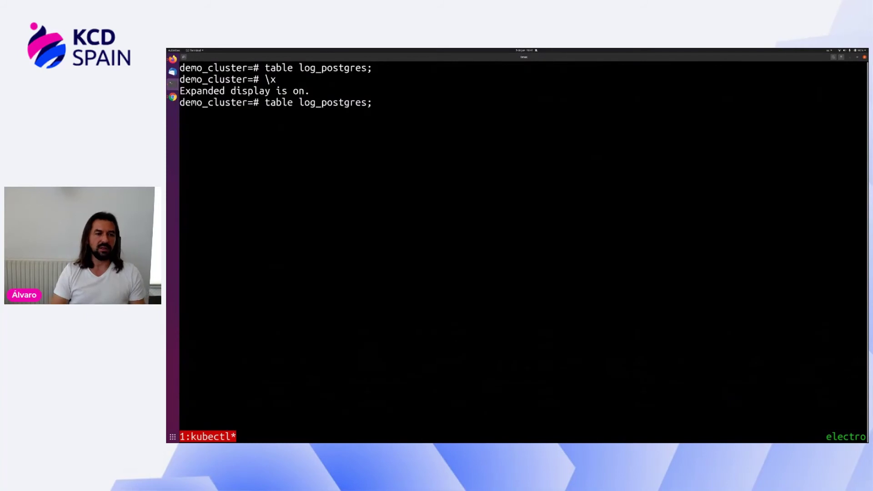
pyautogui.hotkey('ctrl', 'c')
pyautogui.write('selec')
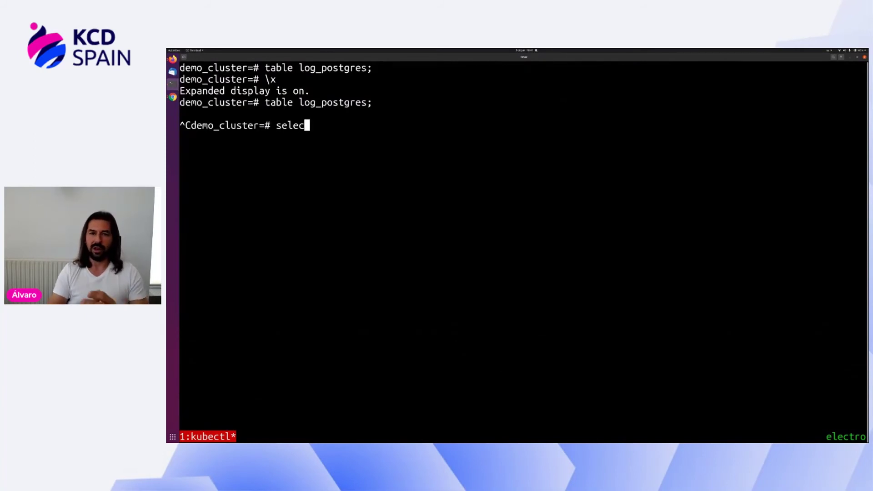
pyautogui.write('t ')
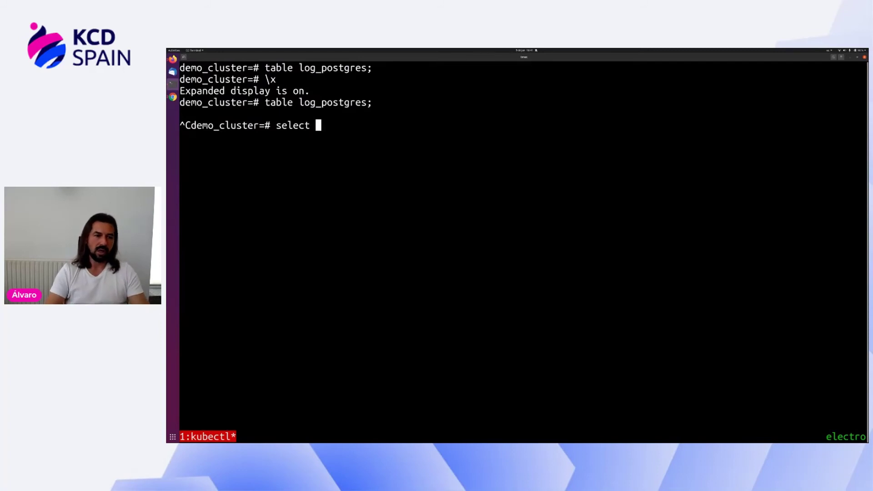
pyautogui.write('count(*),')
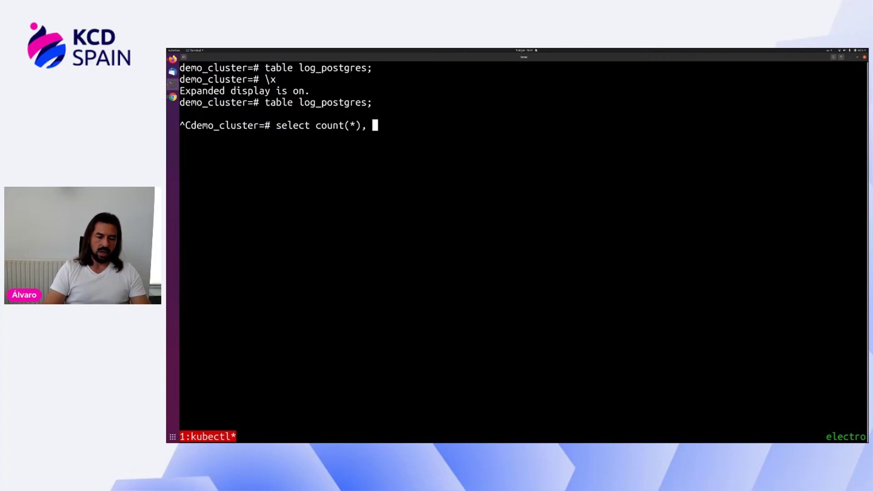
pyautogui.hotkey('ctrl', 'u')
# Step: Describe the log_postgres table again with \d and mark the error_severity column name
pyautogui.write('\\d lo')
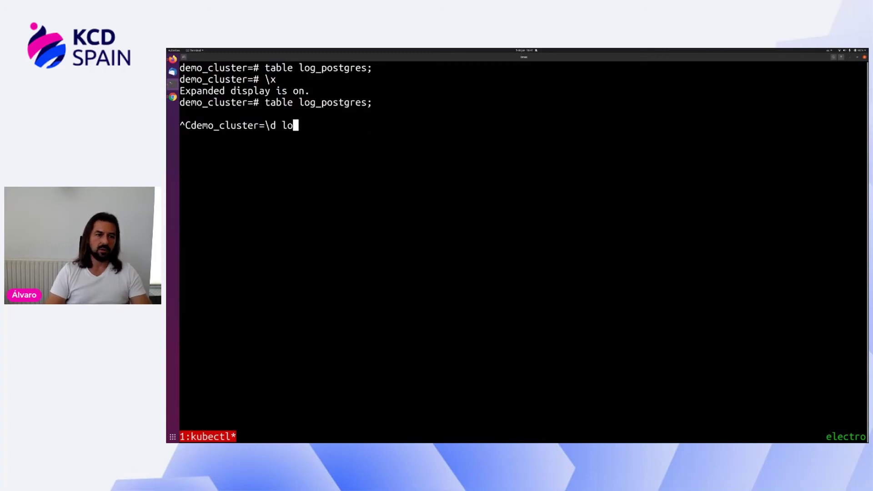
pyautogui.write('g_postgres')
pyautogui.press('Return')
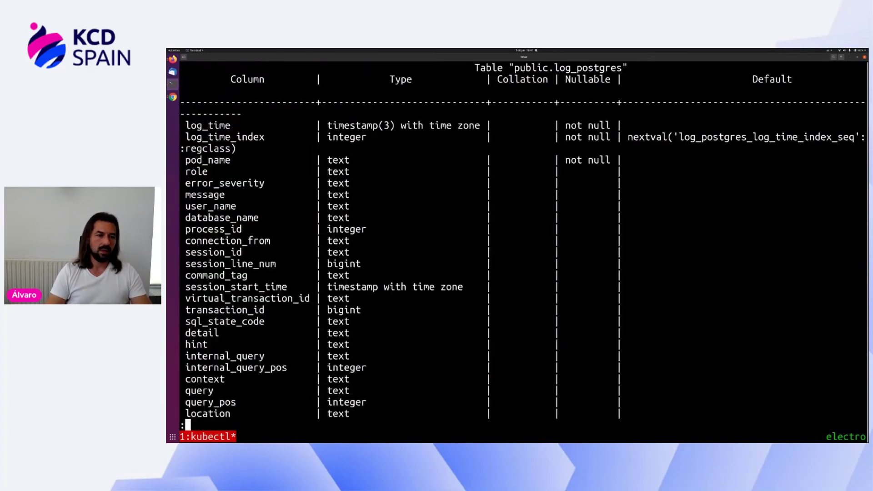
pyautogui.doubleClick(244, 183)
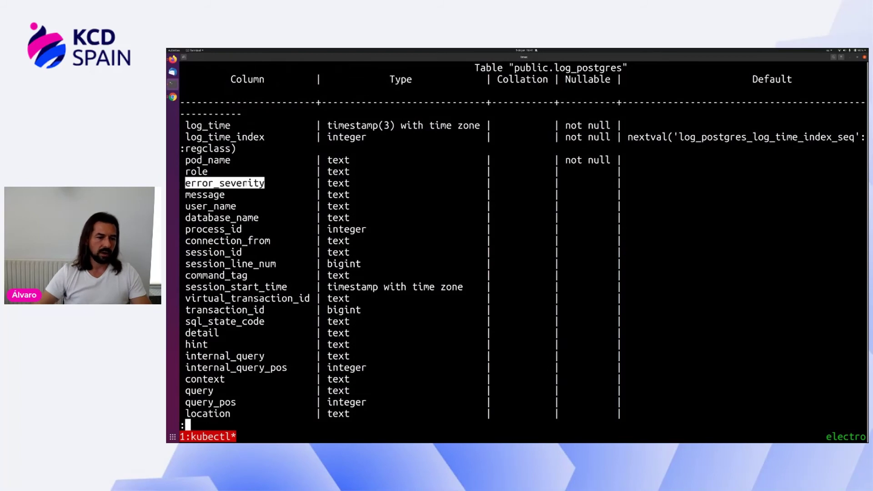
pyautogui.write('q')
# Step: Count the log entries per severity with "select count(*), error_severity from log_postgres group by 2;"
pyautogui.write('select ')
pyautogui.write('count(*)')
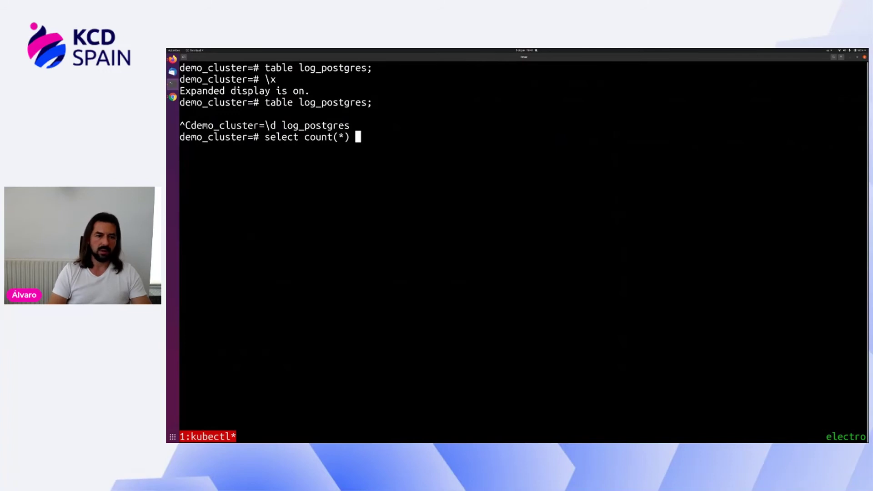
pyautogui.press('BackSpace')
pyautogui.write(', ')
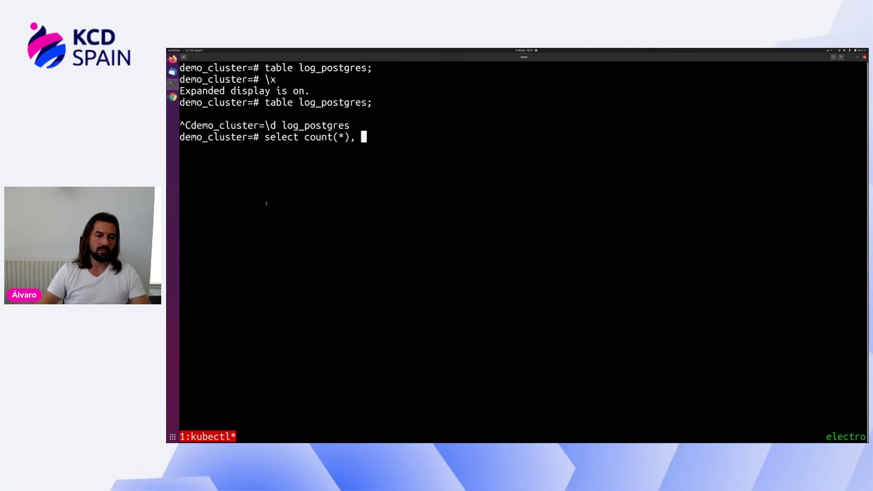
pyautogui.write('error_severity from log_postgres group by 2')
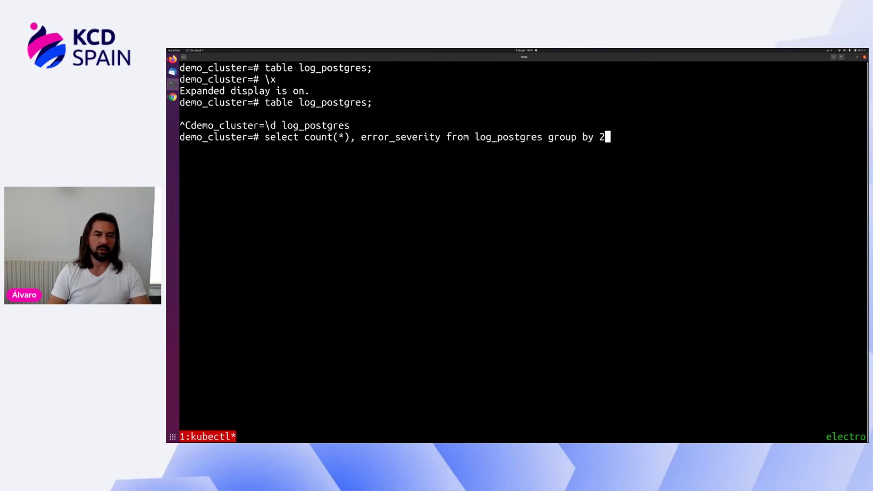
pyautogui.write(';')
pyautogui.press('Return')
# Step: Turn off expanded display with \x and rerun the error_severity count query, repeating it on a cleared terminal
pyautogui.write('\\x')
pyautogui.press('Return')
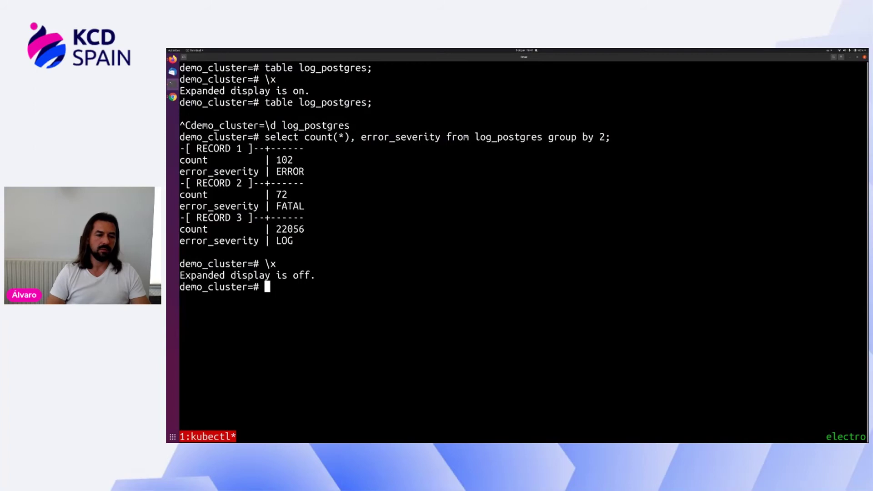
pyautogui.press('Up')
pyautogui.press('Up')
pyautogui.press('Return')
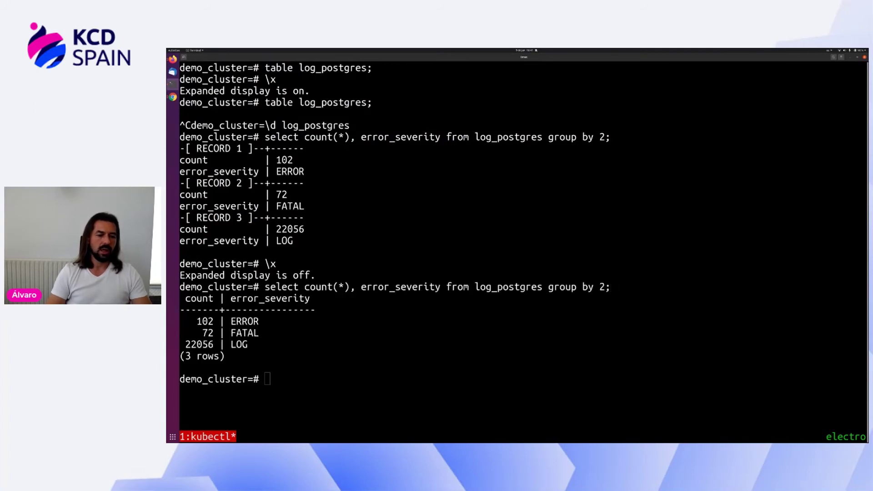
pyautogui.hotkey('ctrl', 'l')
pyautogui.press('Up')
pyautogui.press('Return')
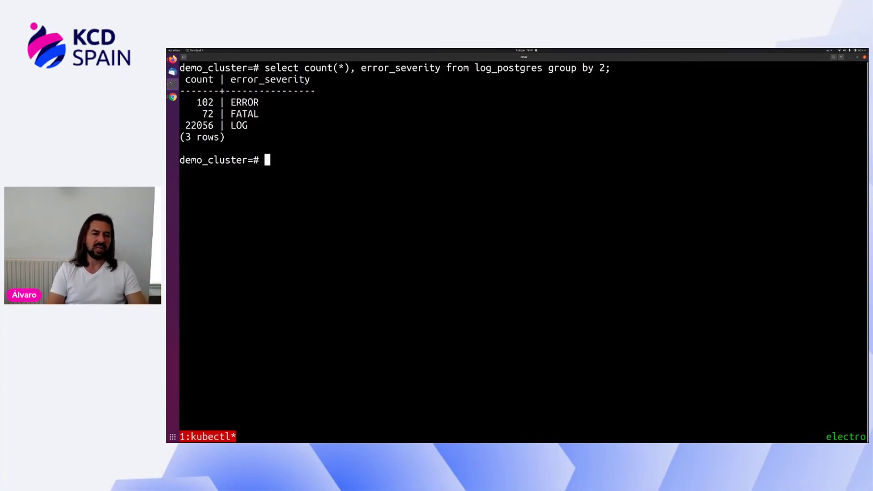
# Step: Query the checkpoint log messages with "select message from log_postgres where message ilike '%checkpoint%';"
pyautogui.write('select ')
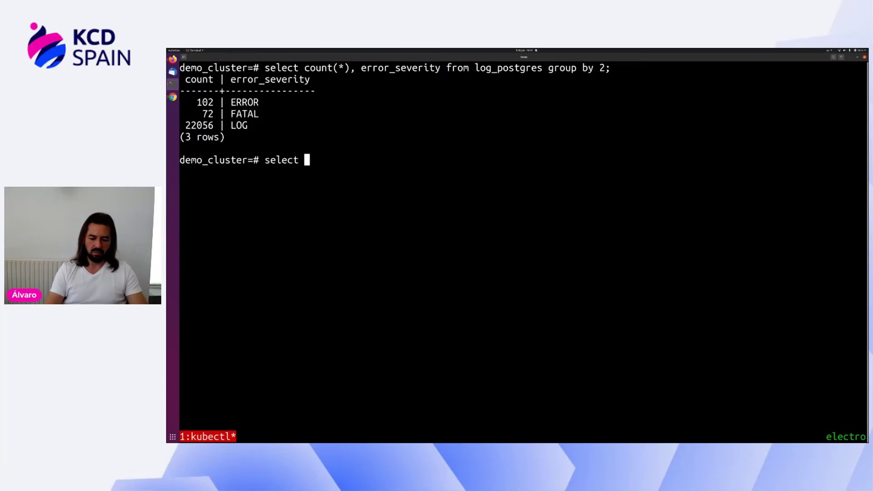
pyautogui.write('*from')
pyautogui.press('BackSpace')
pyautogui.press('BackSpace')
pyautogui.press('BackSpace')
pyautogui.press('BackSpace')
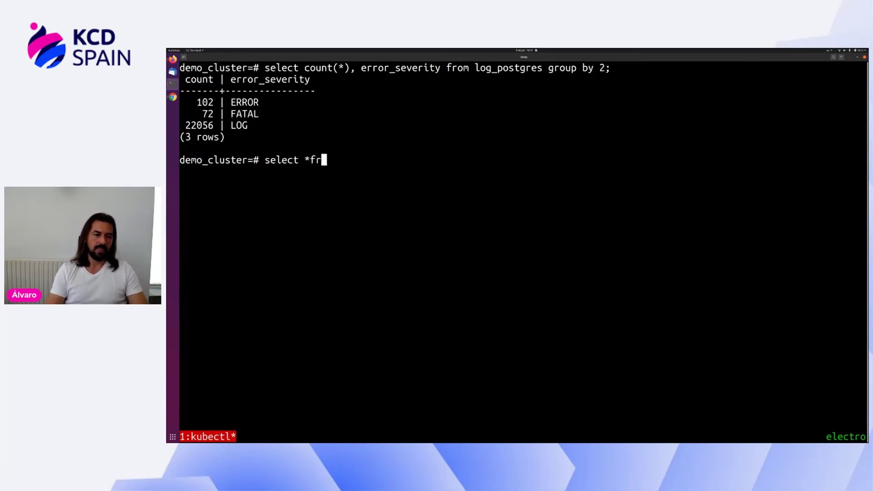
pyautogui.press('BackSpace')
pyautogui.press('BackSpace')
pyautogui.press('BackSpace')
pyautogui.write('essage from log_postgres wher')
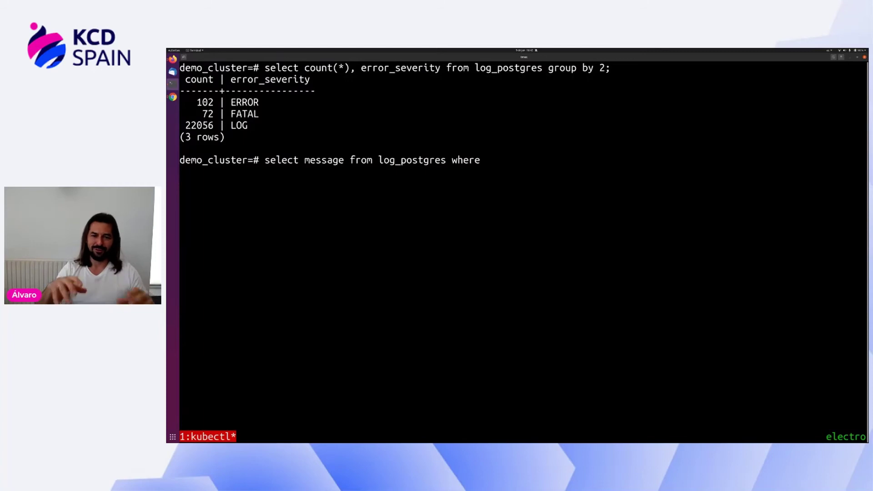
pyautogui.write("message ilike '%checkpoint$")
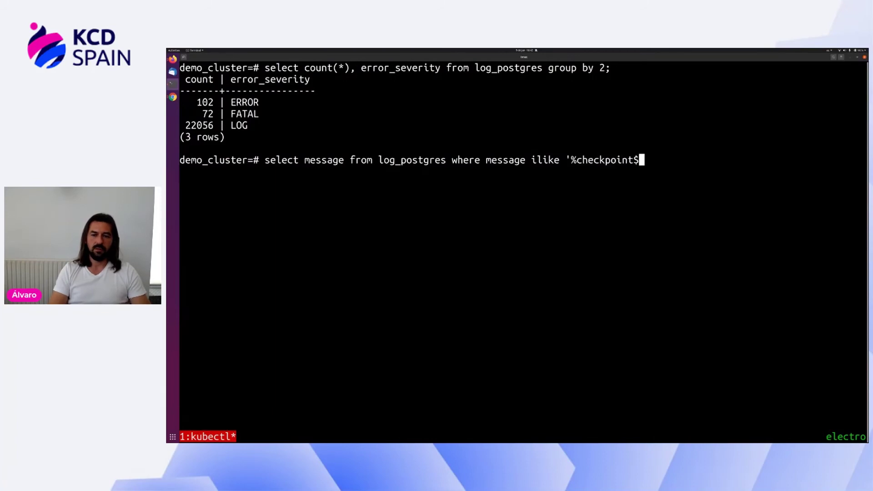
pyautogui.write("';")
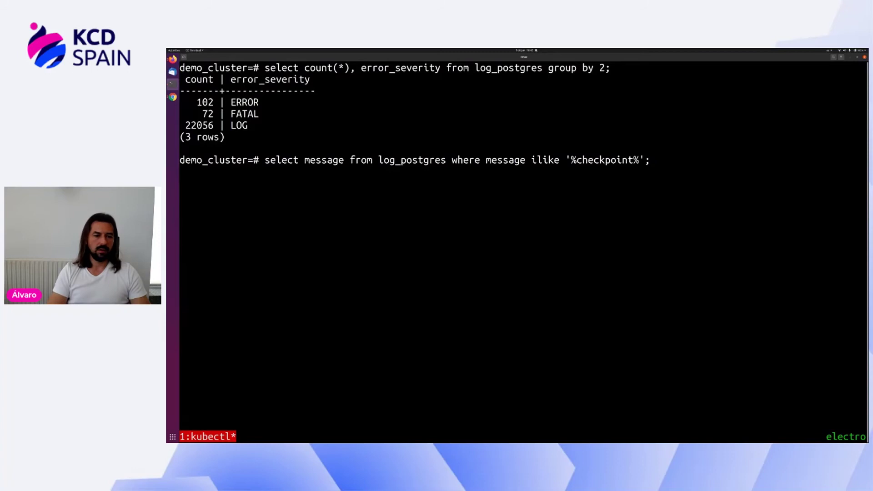
pyautogui.press('Return')
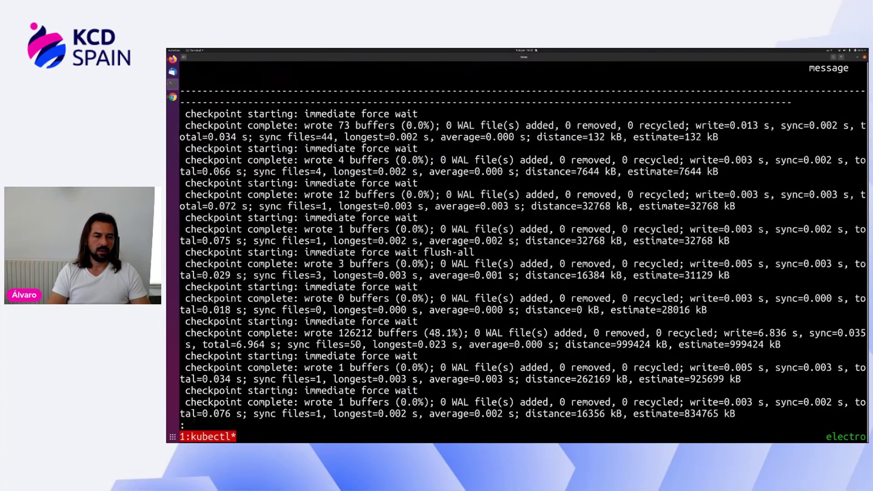
# Step: Highlight the first several checkpoint messages in the query output and switch to the presentation's Distributed Logs slide
pyautogui.moveTo(219, 114); pyautogui.dragTo(674, 310)
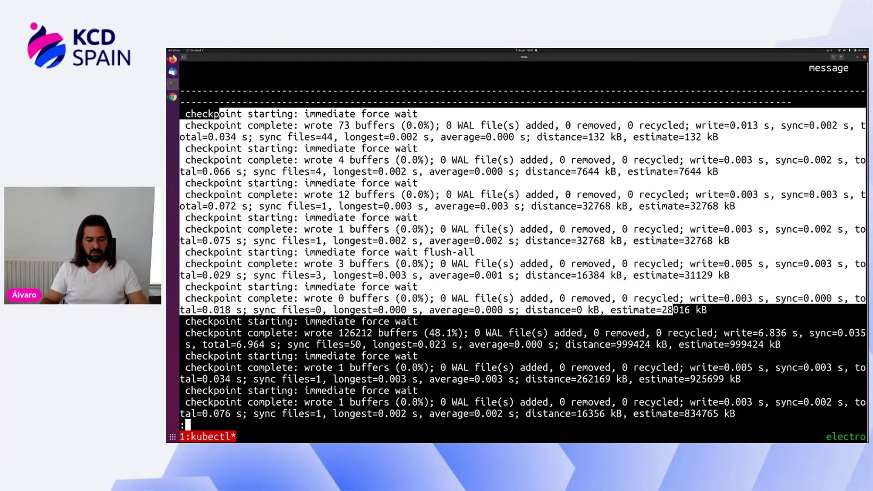
pyautogui.hotkey('alt', 'Tab')
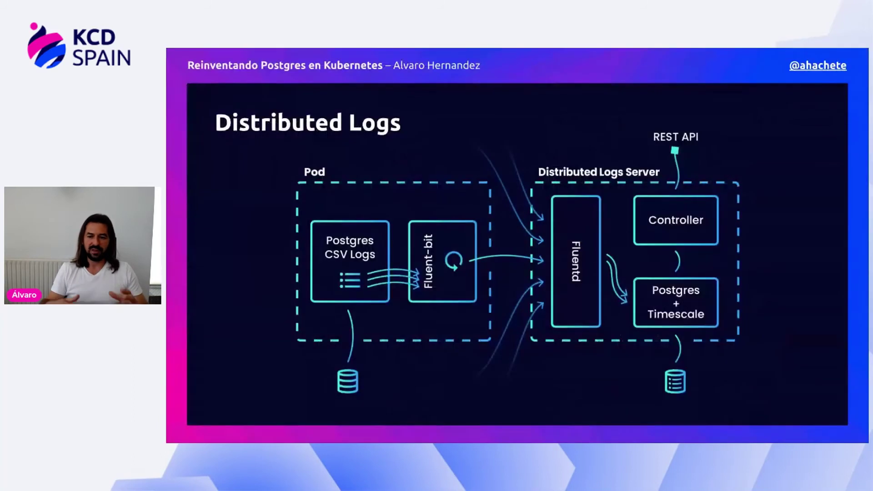